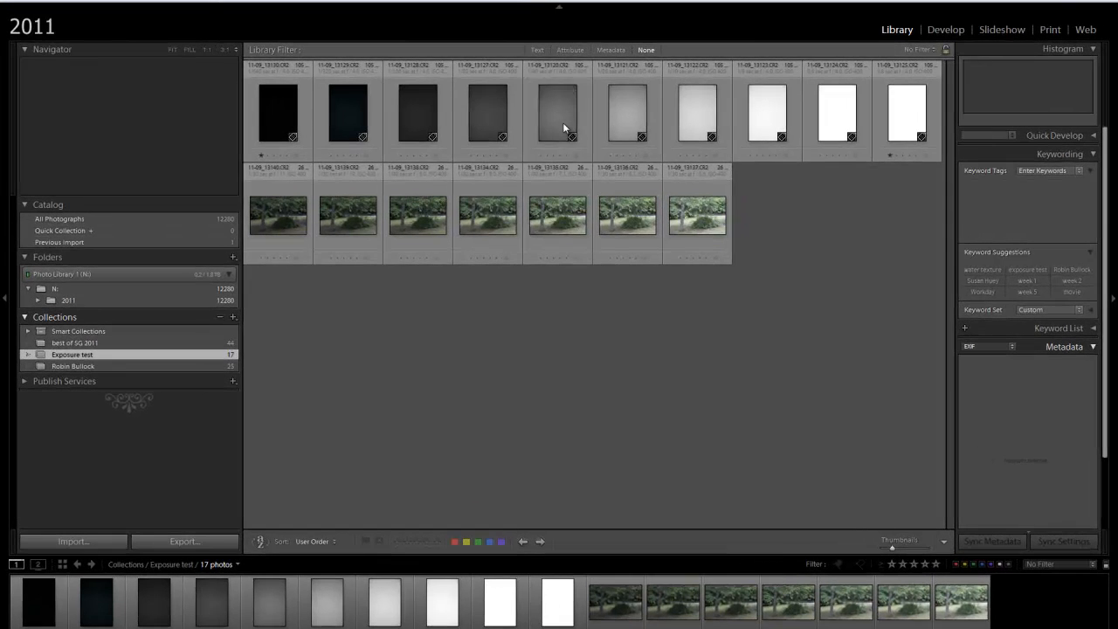
Step: View the wall photo 11-09_13120.CR2 enlarged, return to the thumbnails and examine the histograms of the brighter exposures up to 11-09_13125.CR2
double_click(563, 140)
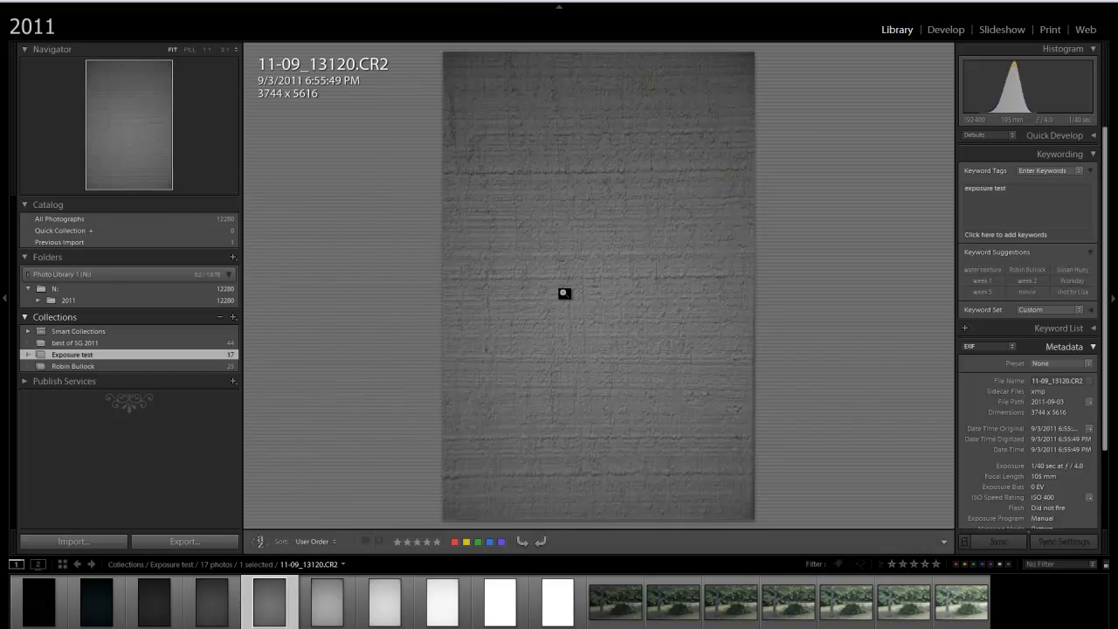
key("g")
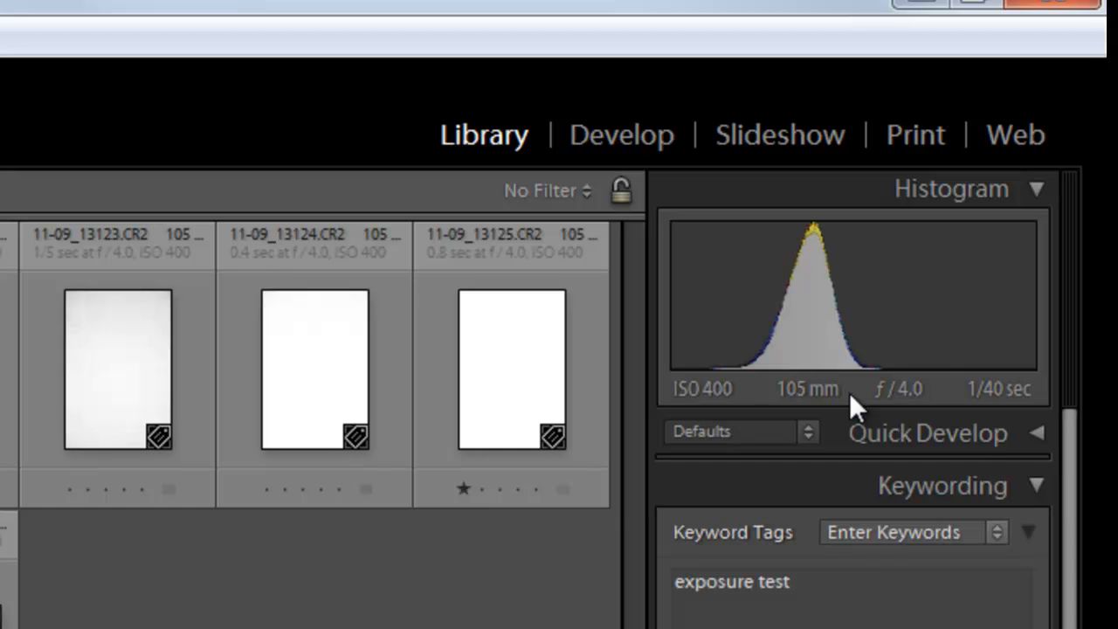
key("Right")
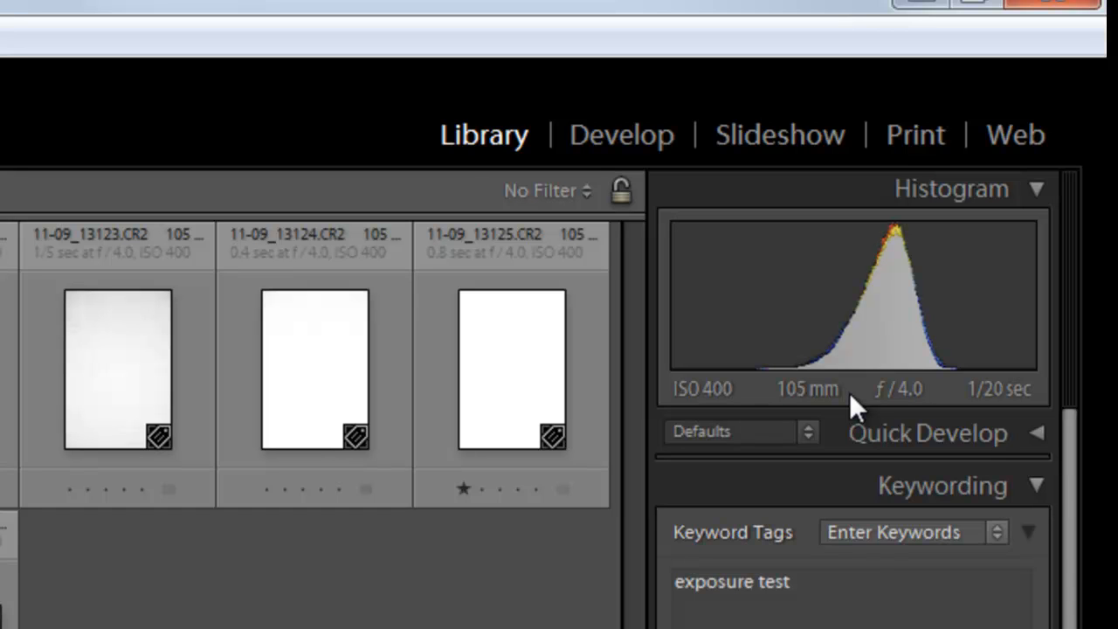
key("Right")
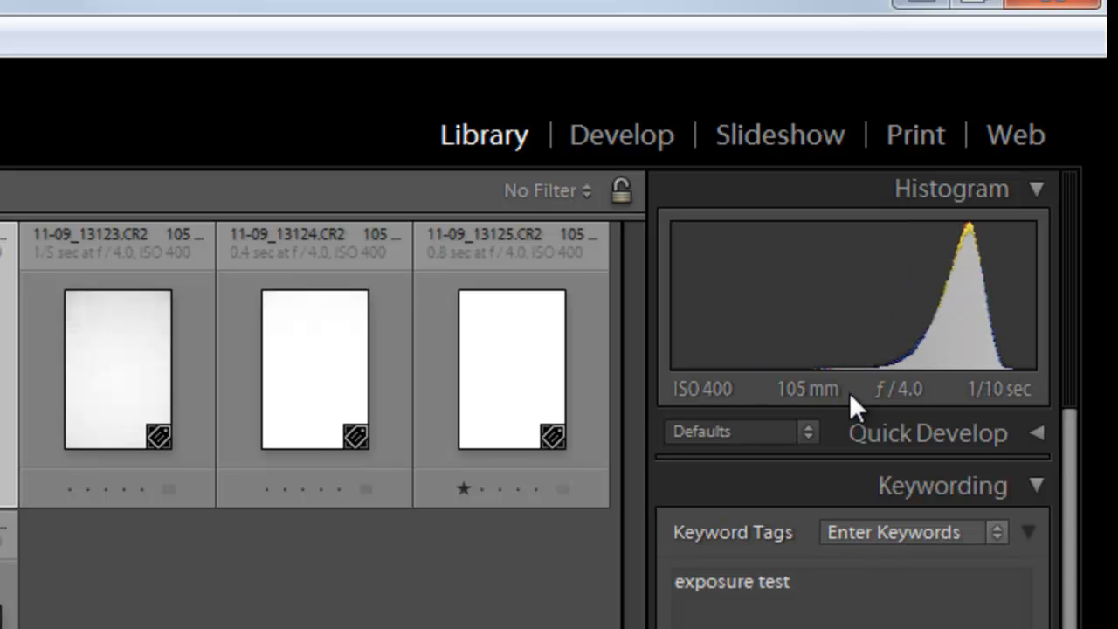
key("Right")
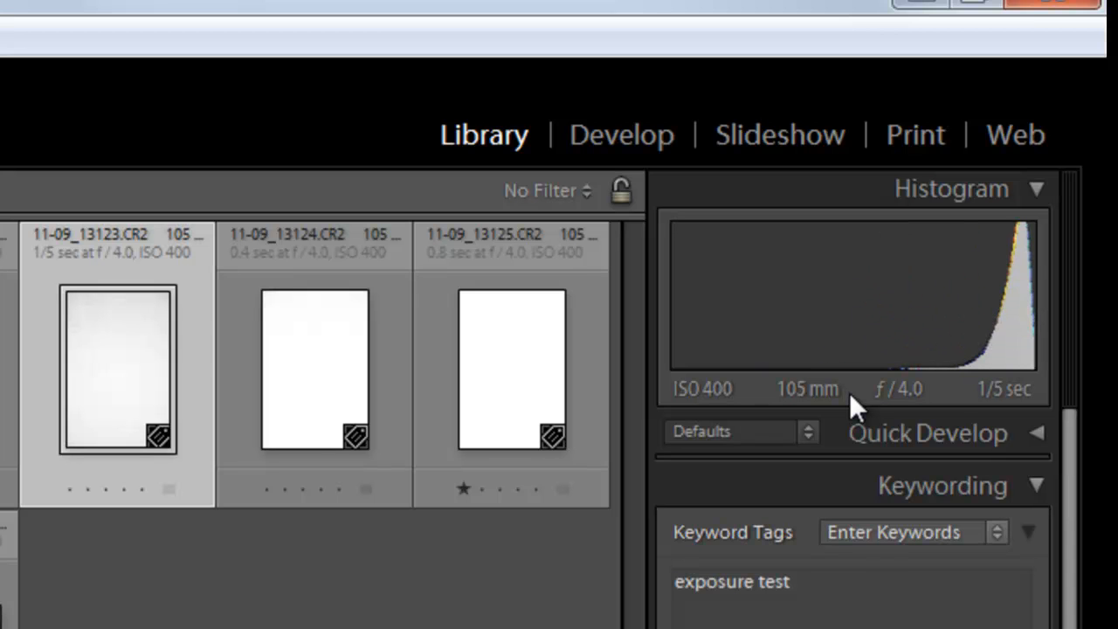
key("Right")
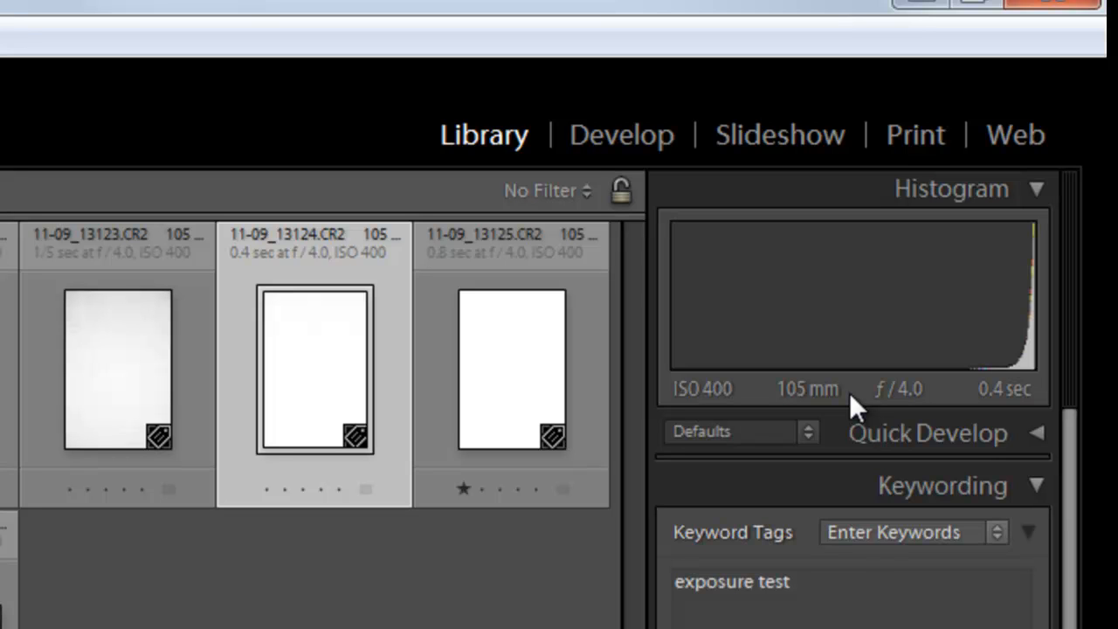
key("Right")
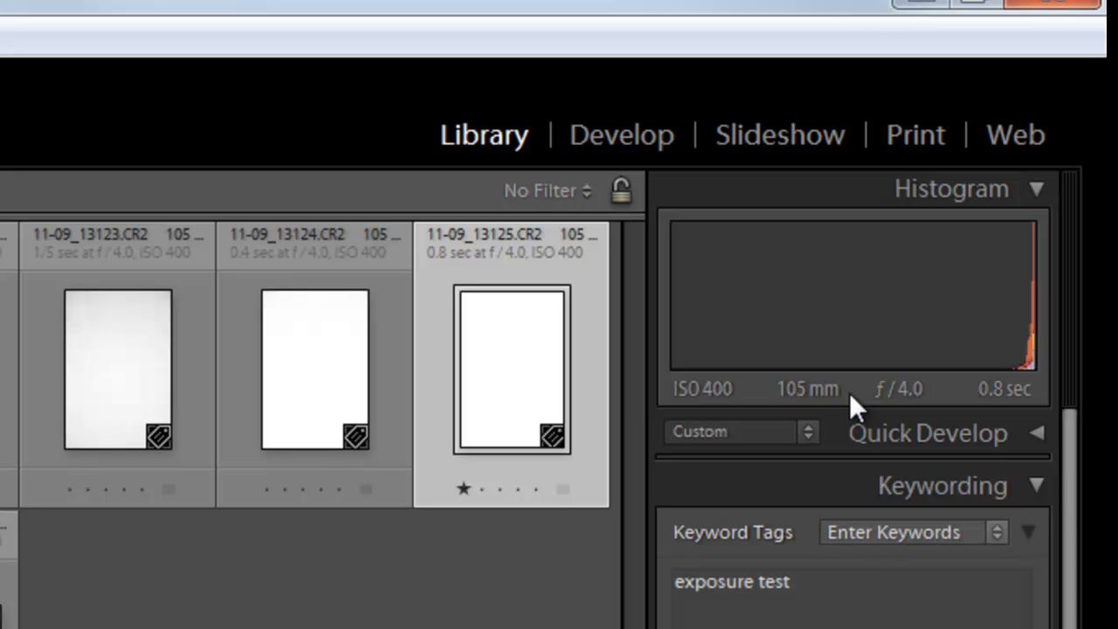
Step: Examine the histograms of the wall photos one by one from the 0.4 sec exposure down to the darkest 1/640 sec frame
key("Left")
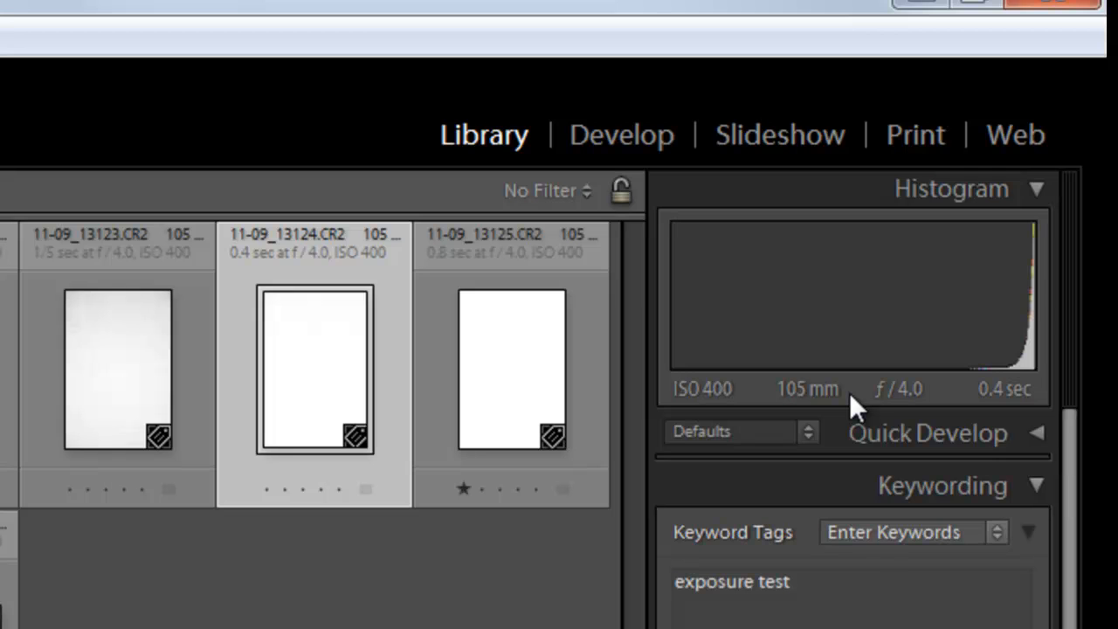
key("Left")
key("Left")
key("Left")
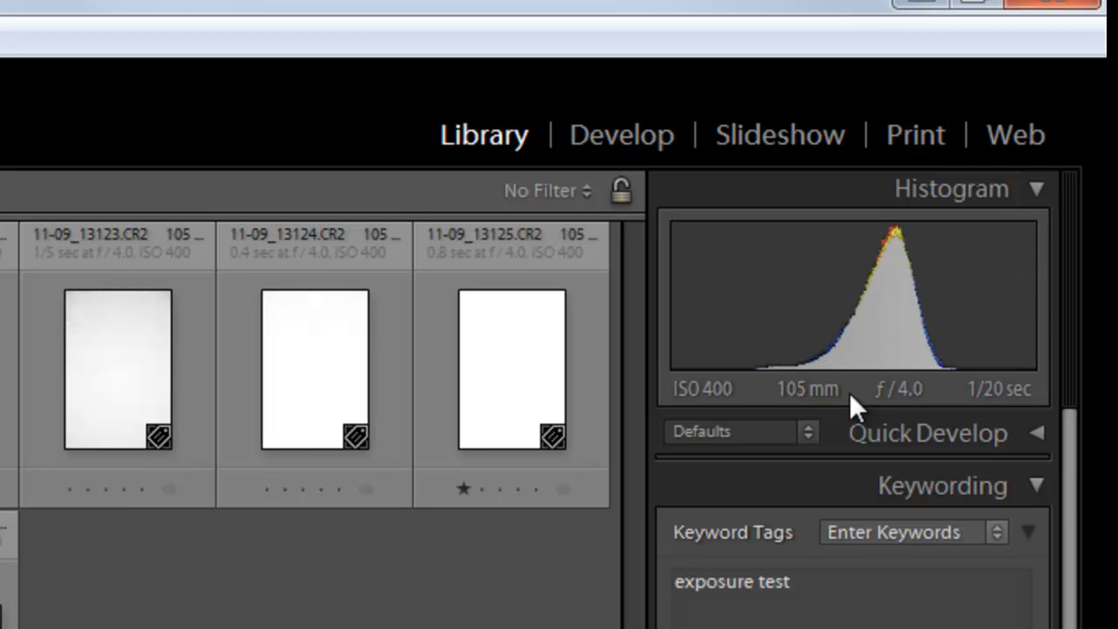
key("Left")
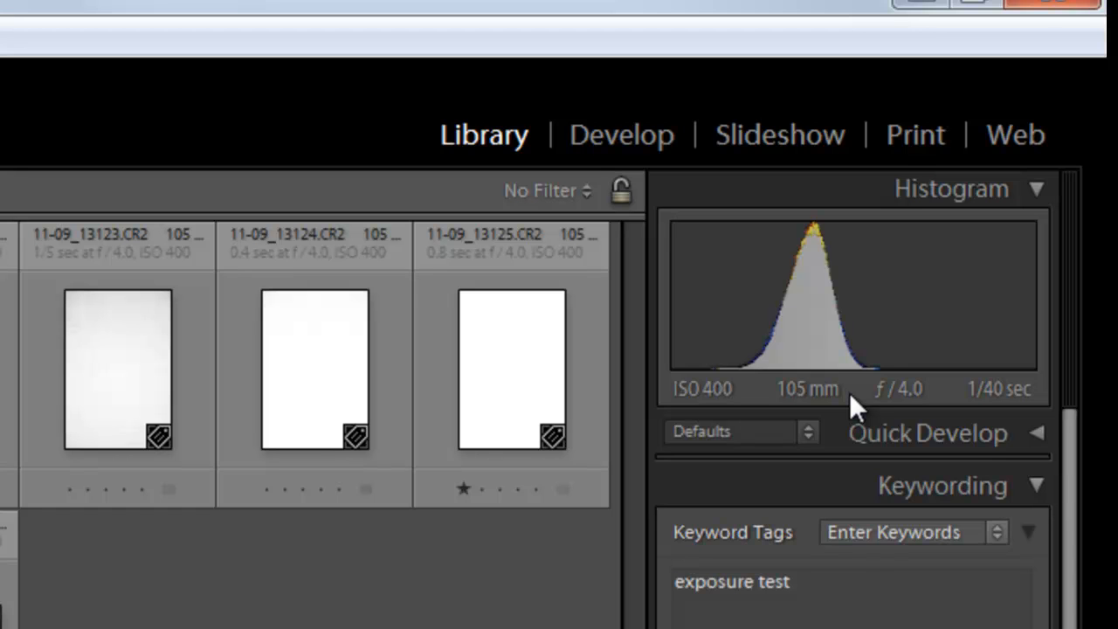
key("Left")
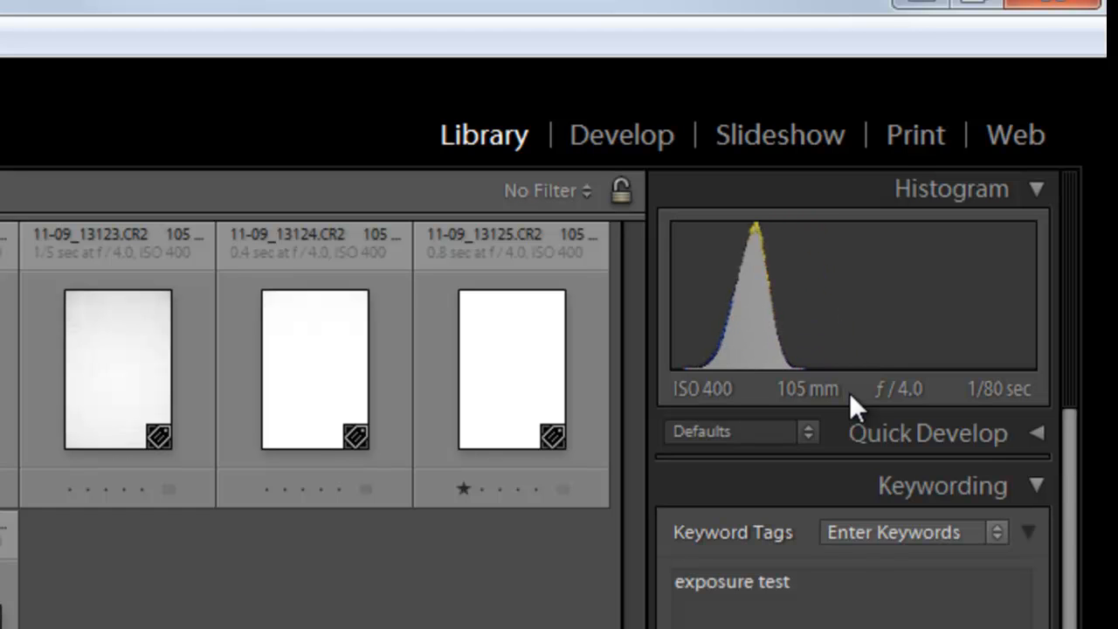
key("Left")
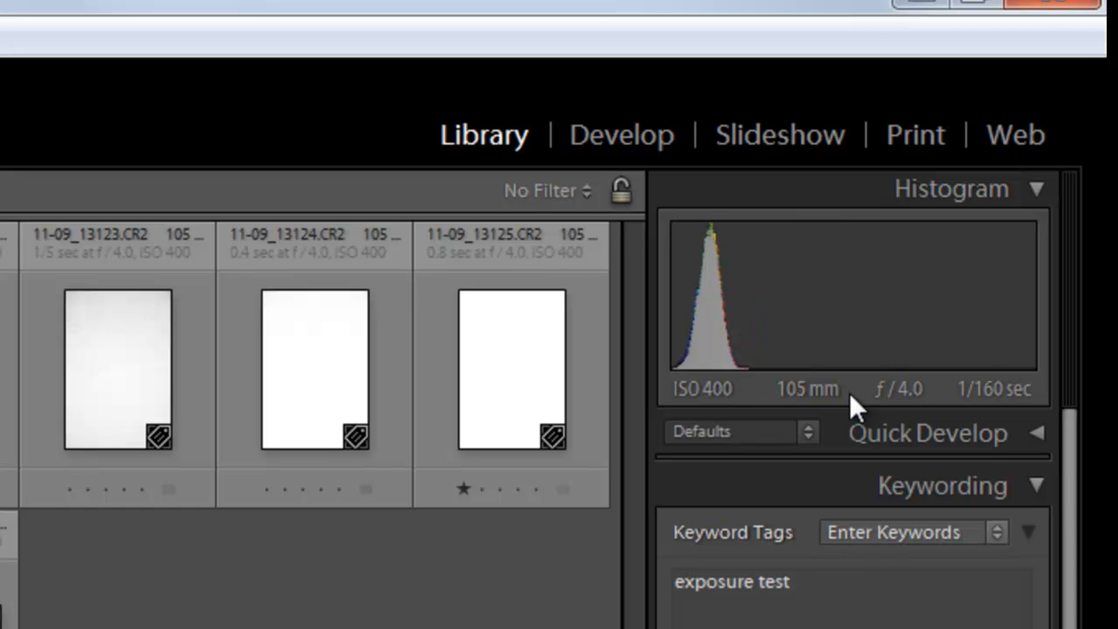
key("Left")
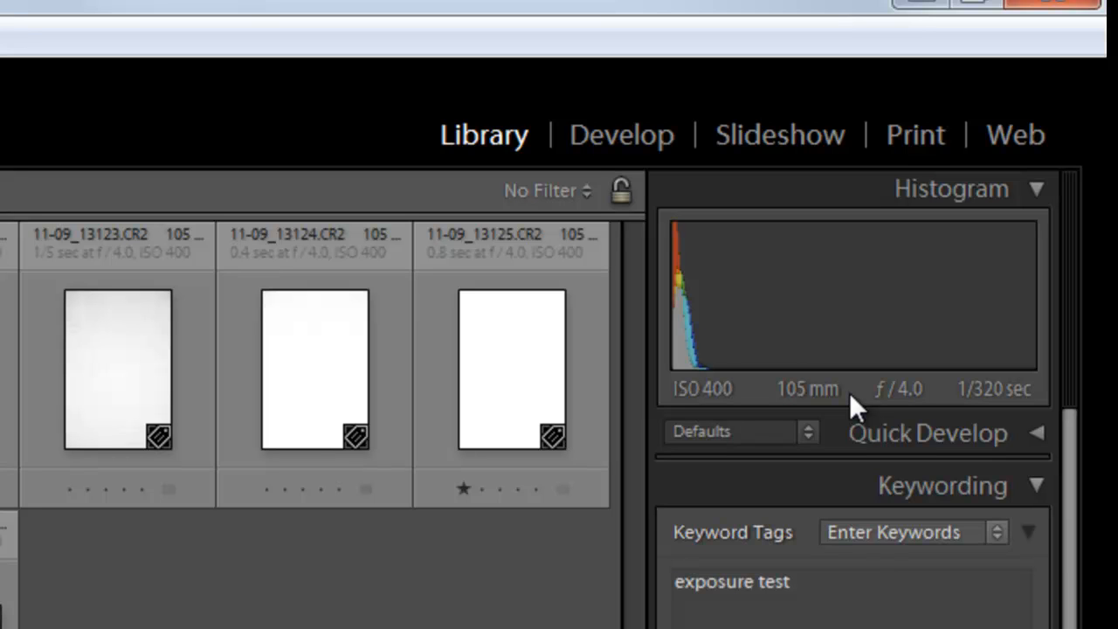
key("Left")
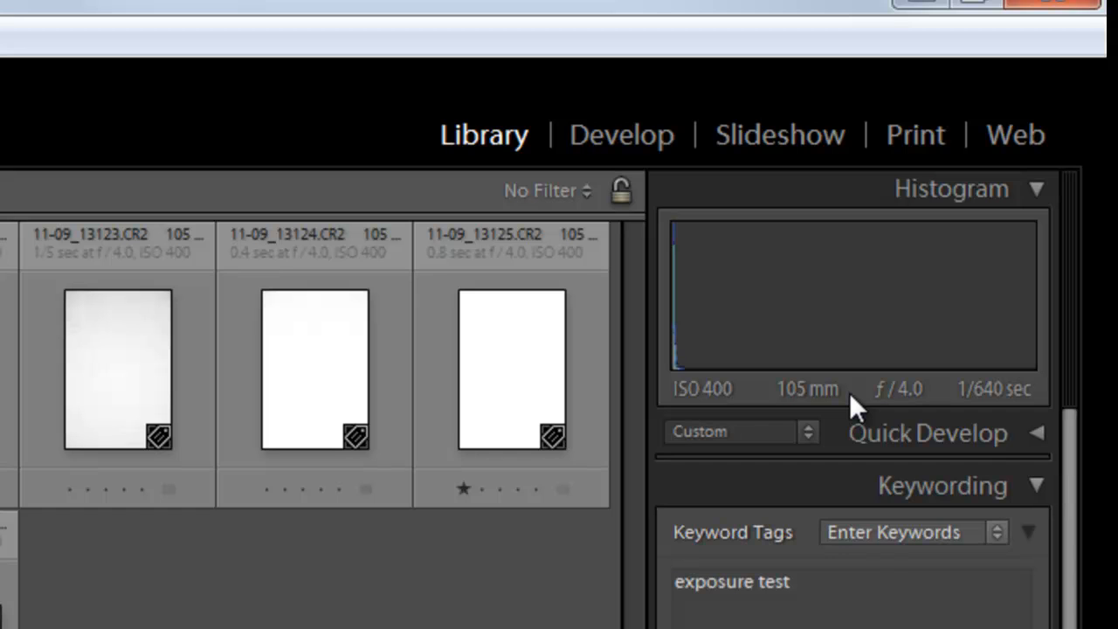
Step: Compare the histograms of the overexposed wall photo 11-09_13124.CR2 and the mid-tone photos 11-09_13121.CR2 and 11-09_13120.CR2
key("Right")
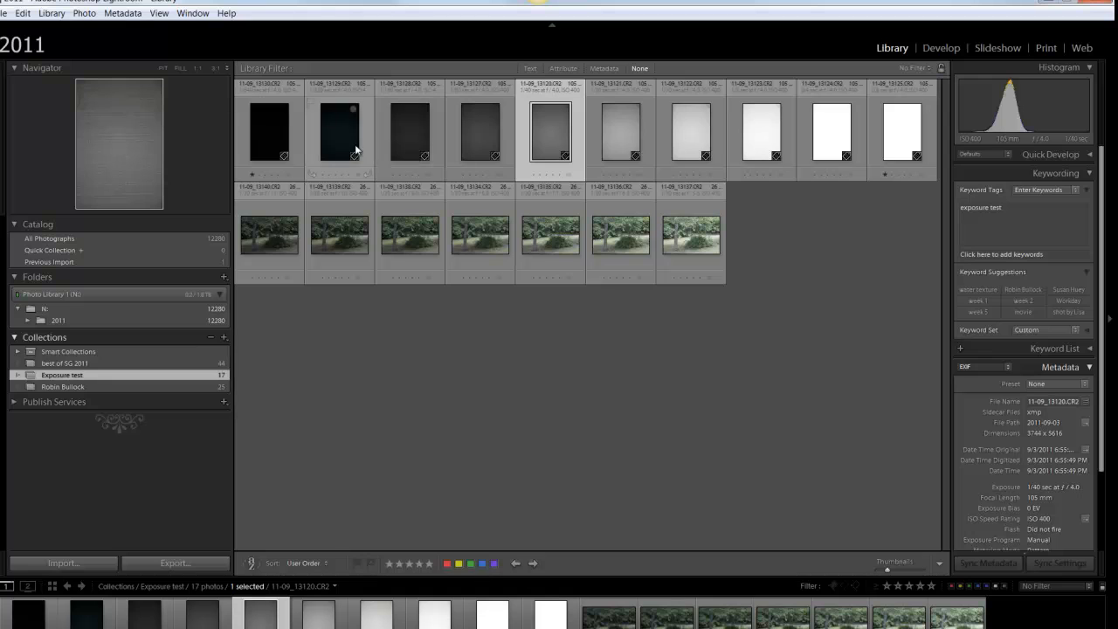
left_click(829, 141)
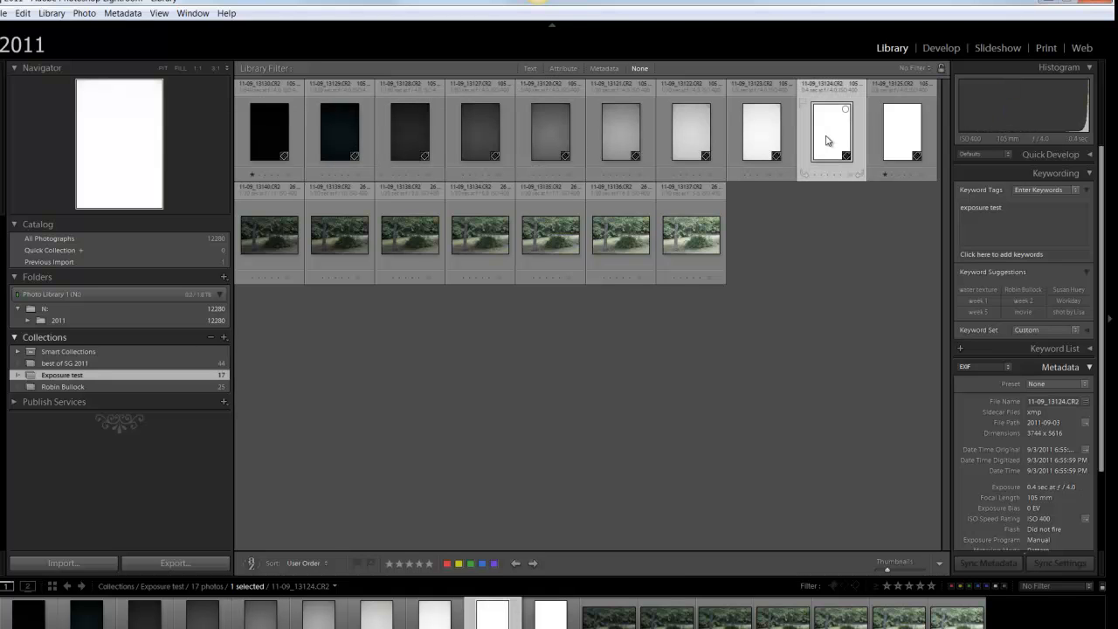
left_click(550, 140)
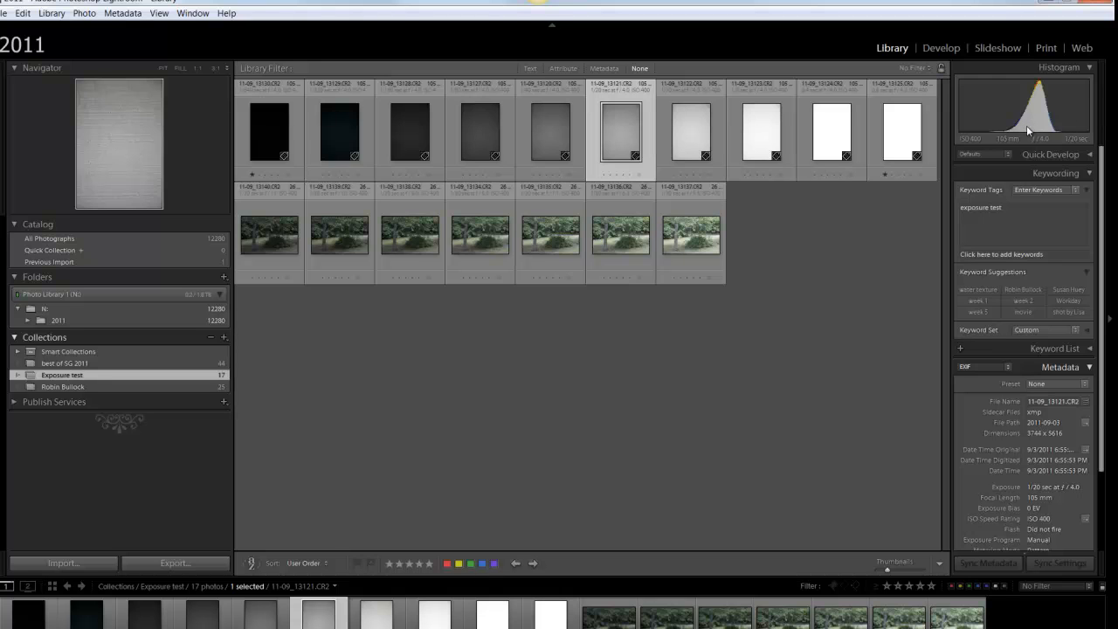
key("Left")
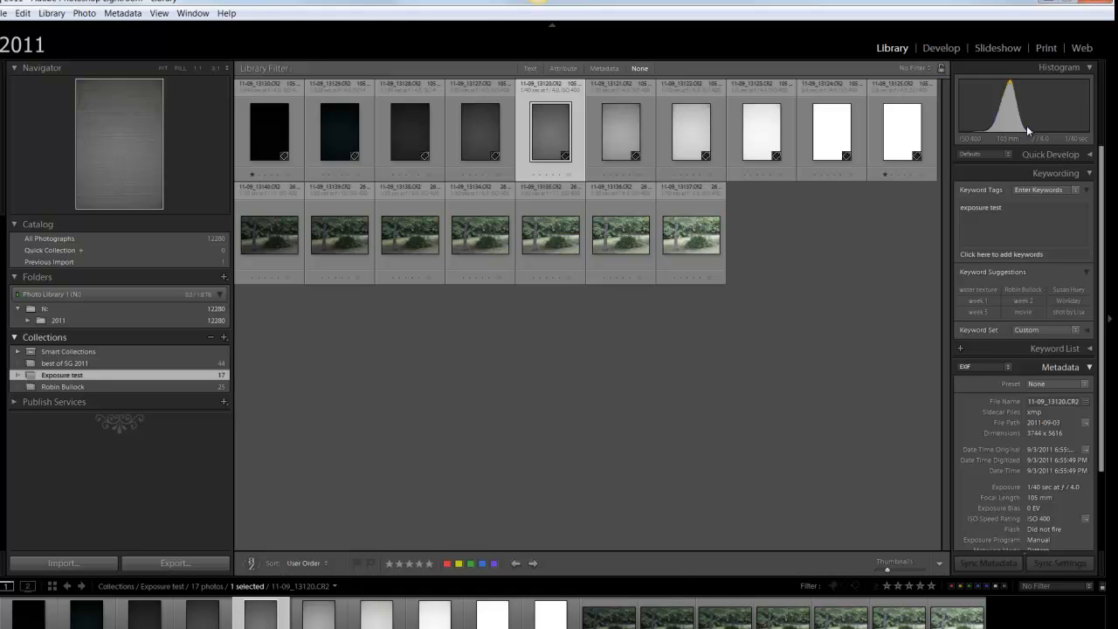
Step: Examine the tree photos' histograms from the f/8.0 frame to the f/5.6 frame, and view 11-09_13137.CR2 enlarged before returning to the thumbnails
left_click(496, 242)
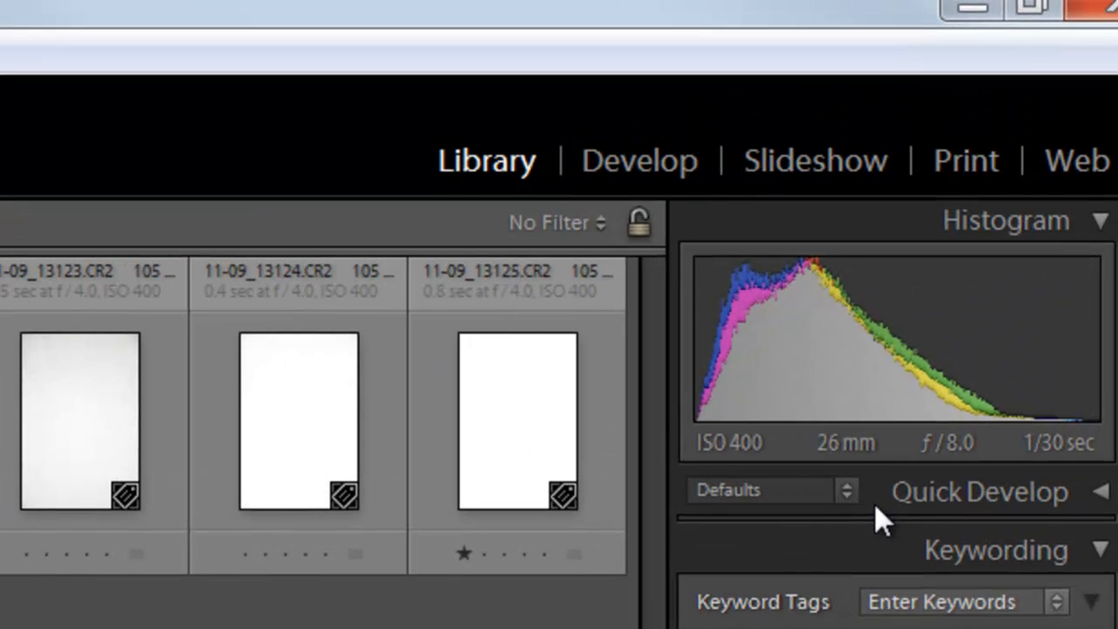
key("Right")
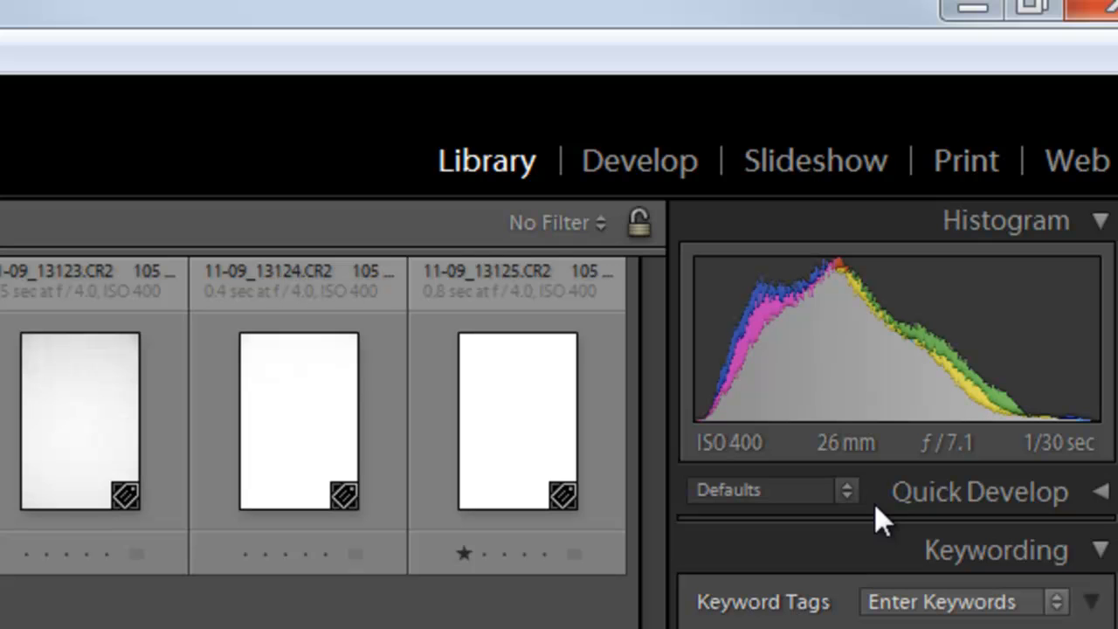
key("Right")
key("Left")
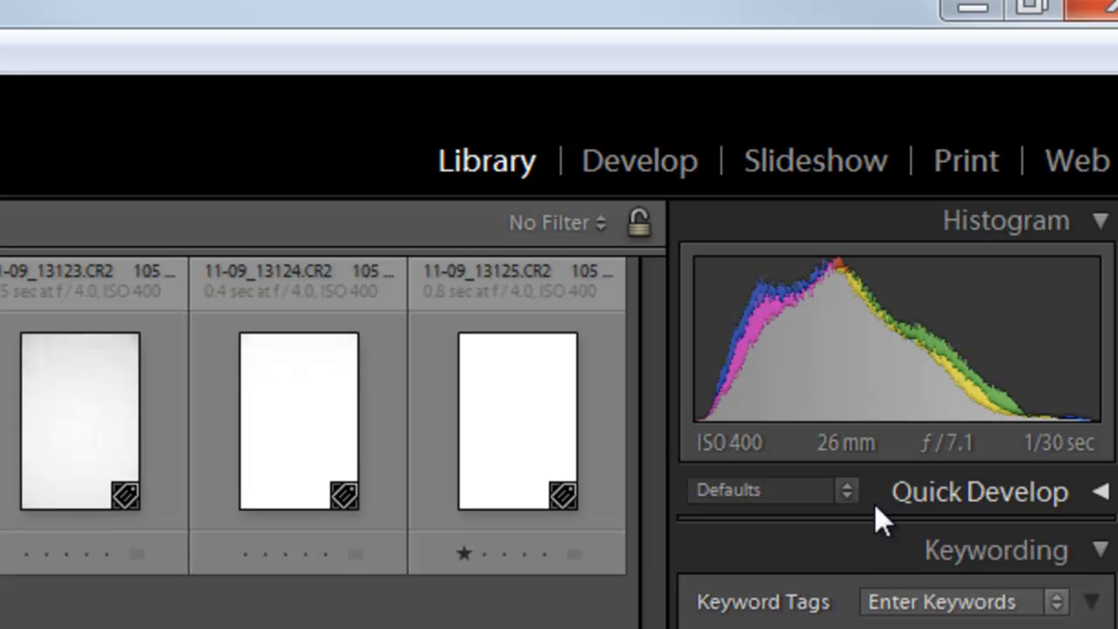
key("Right")
key("Right")
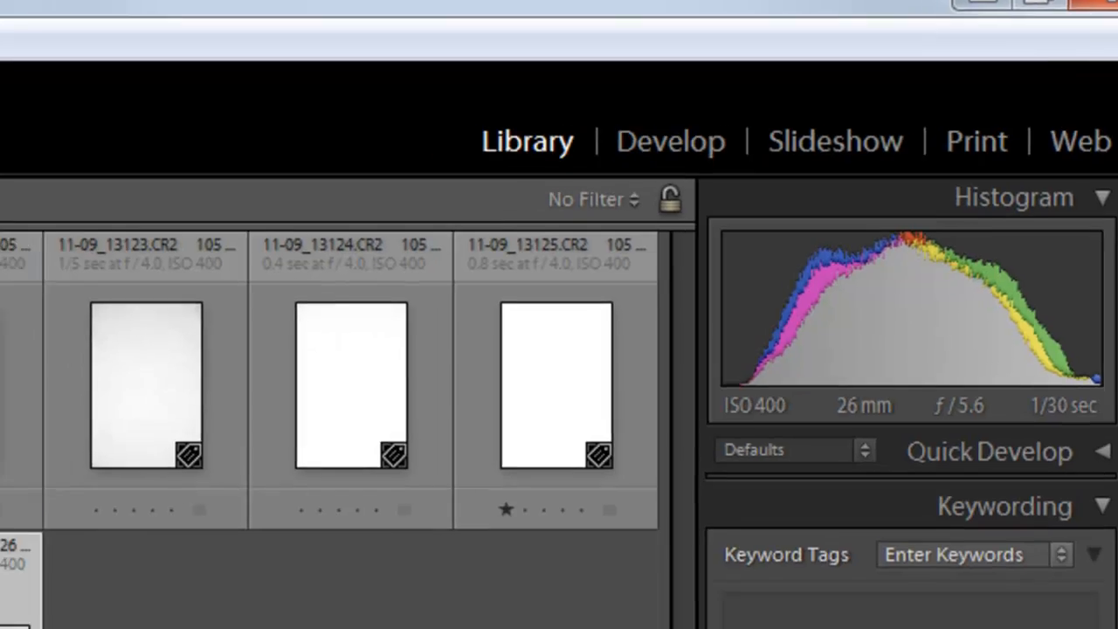
double_click(467, 319)
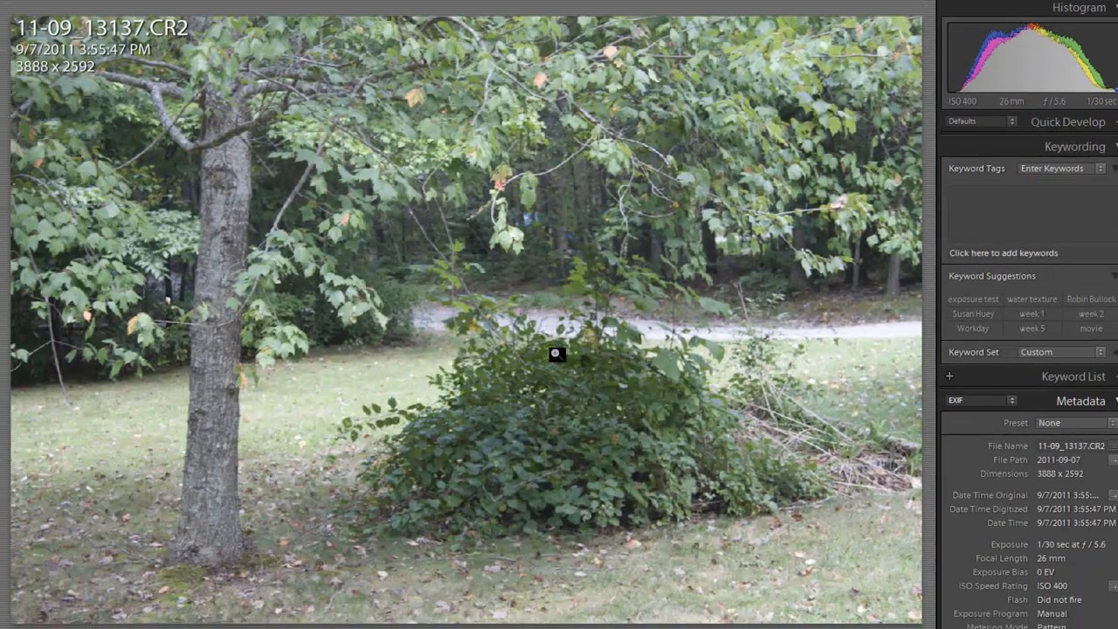
double_click(557, 349)
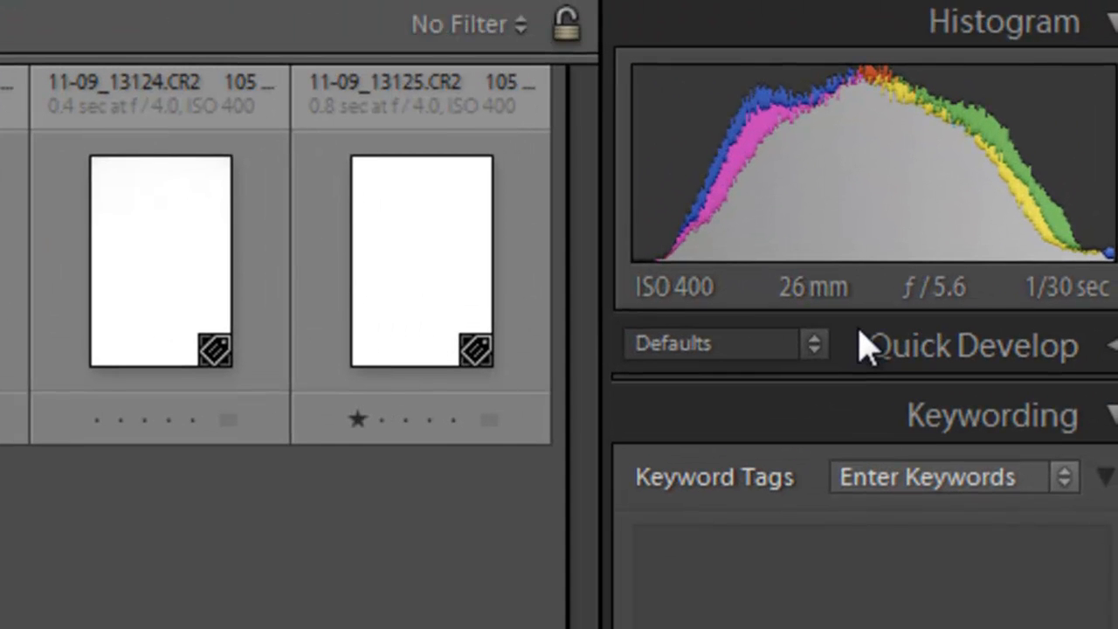
Step: Examine the histograms of the progressively darker tree photos down to the f/11 frame, ending on 11-09_13135.CR2
key("Right")
key("Right")
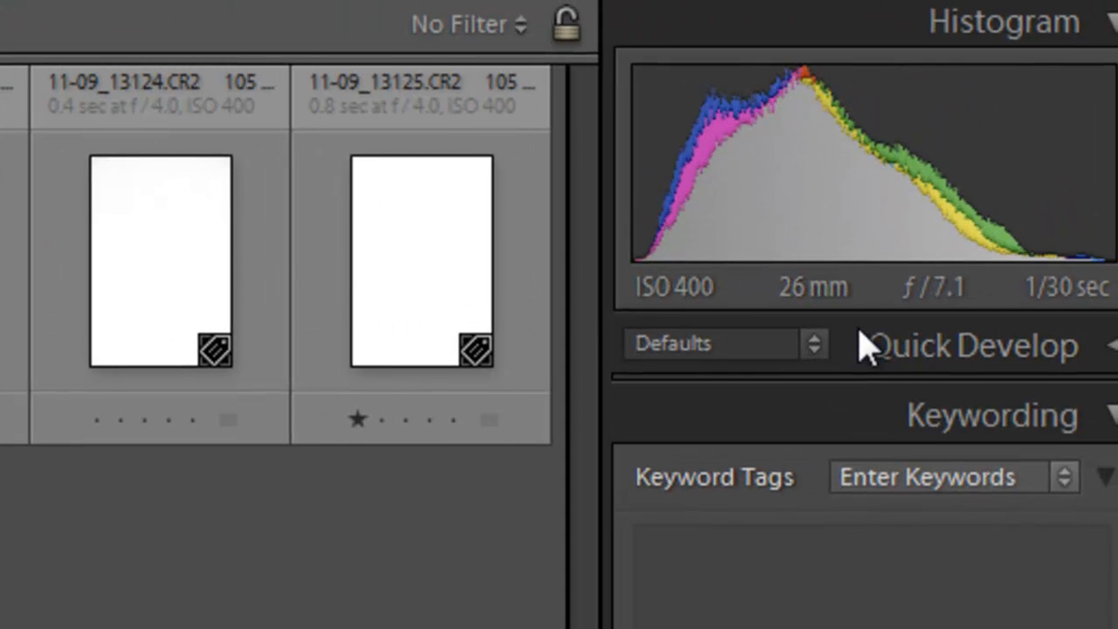
key("Right")
key("Right")
key("Right")
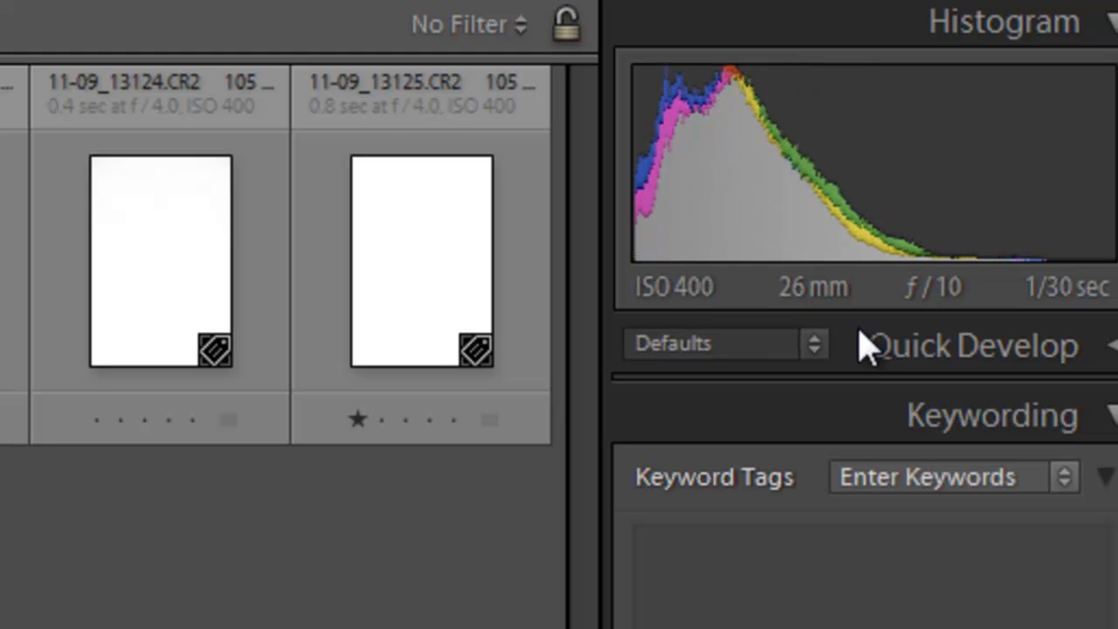
key("Right")
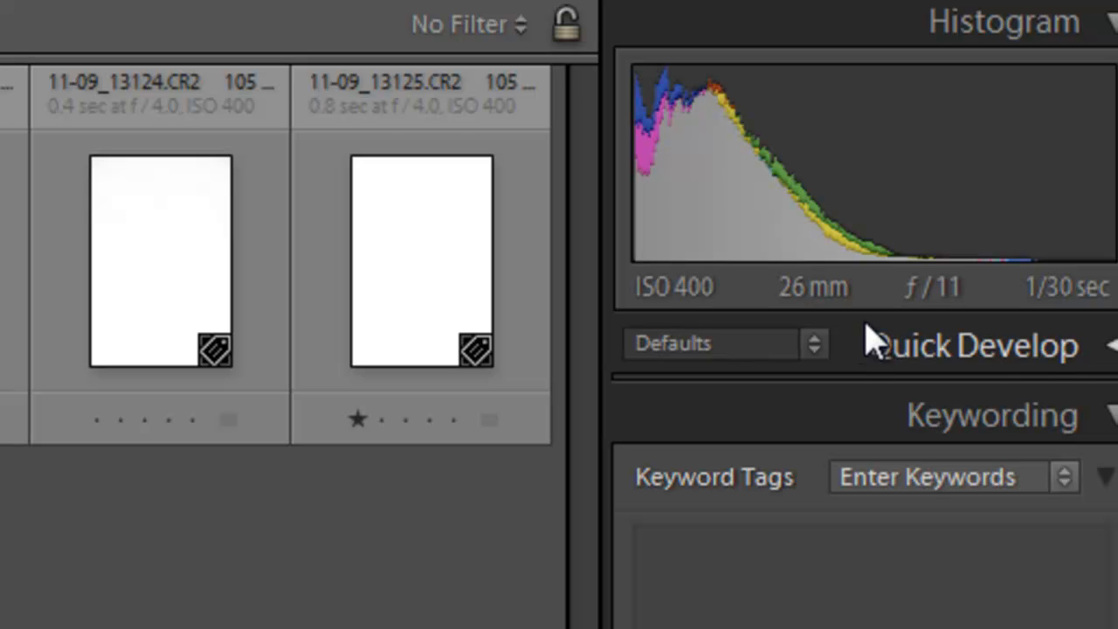
key("Right")
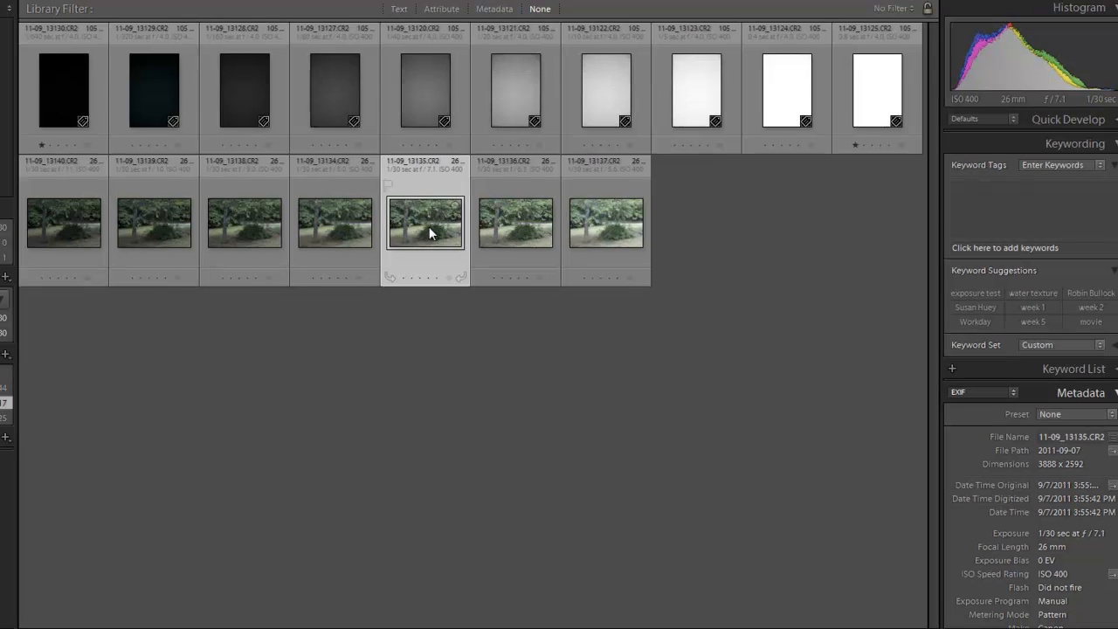
Step: View the tree photo 11-09_13135.CR2 enlarged and compare it with 11-09_13134.CR2
double_click(428, 226)
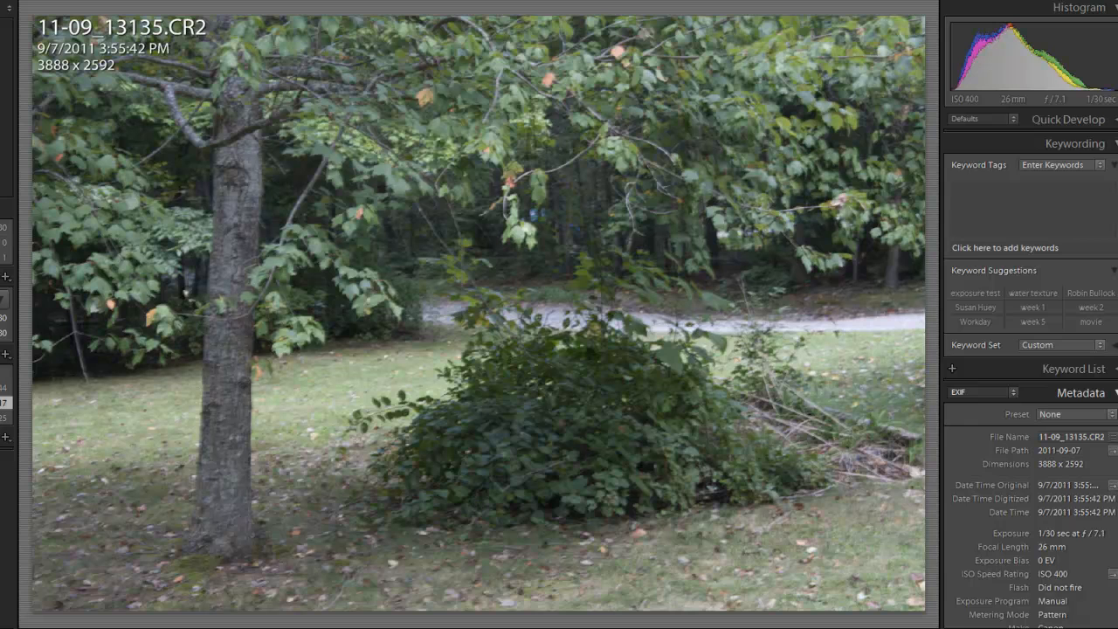
key("Left")
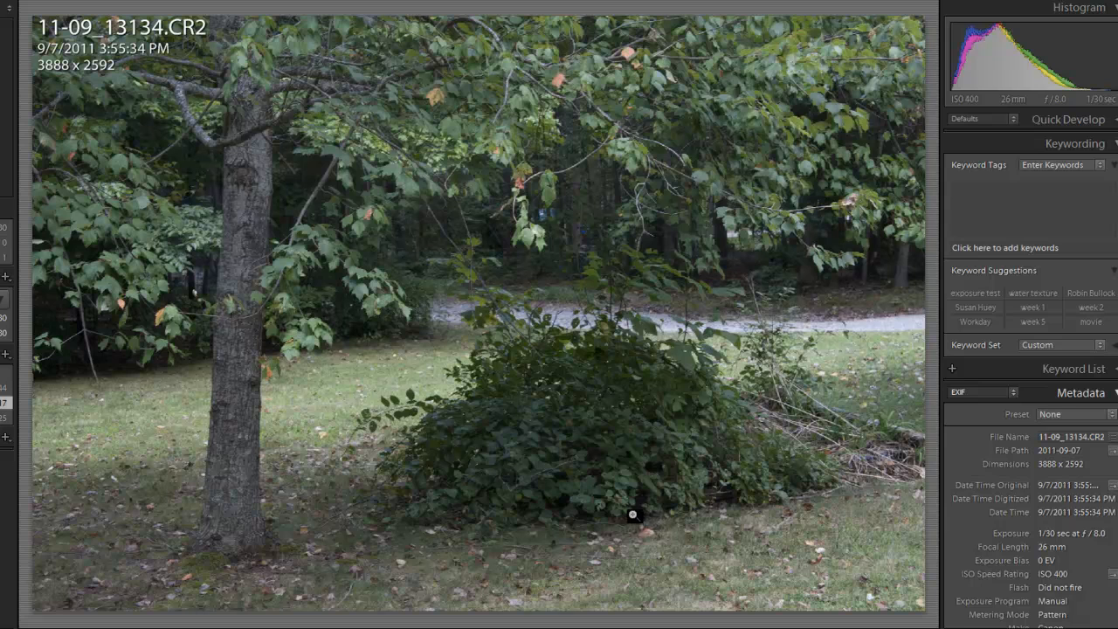
key("Right")
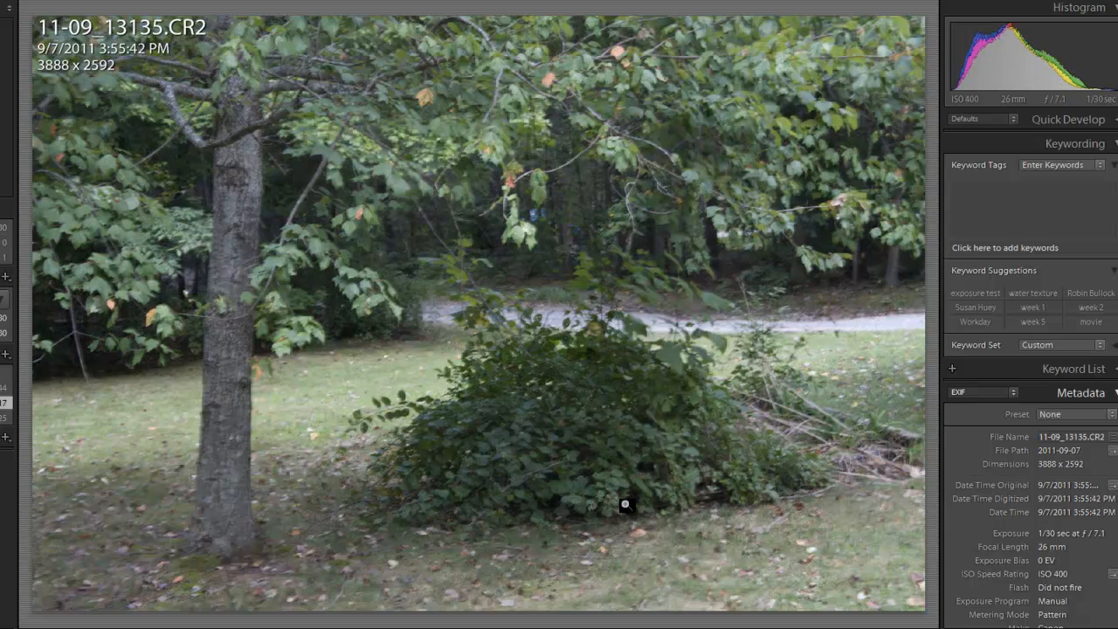